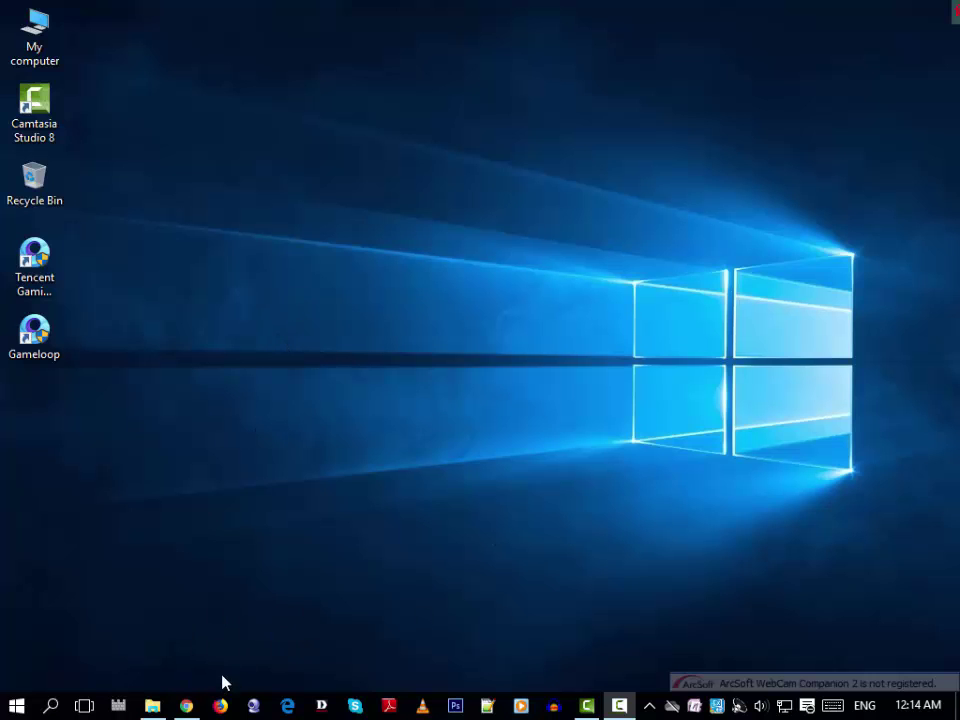
# Bring up the YouTube channel page in Chrome and open the channel's account menu.
pyautogui.click(186, 706)
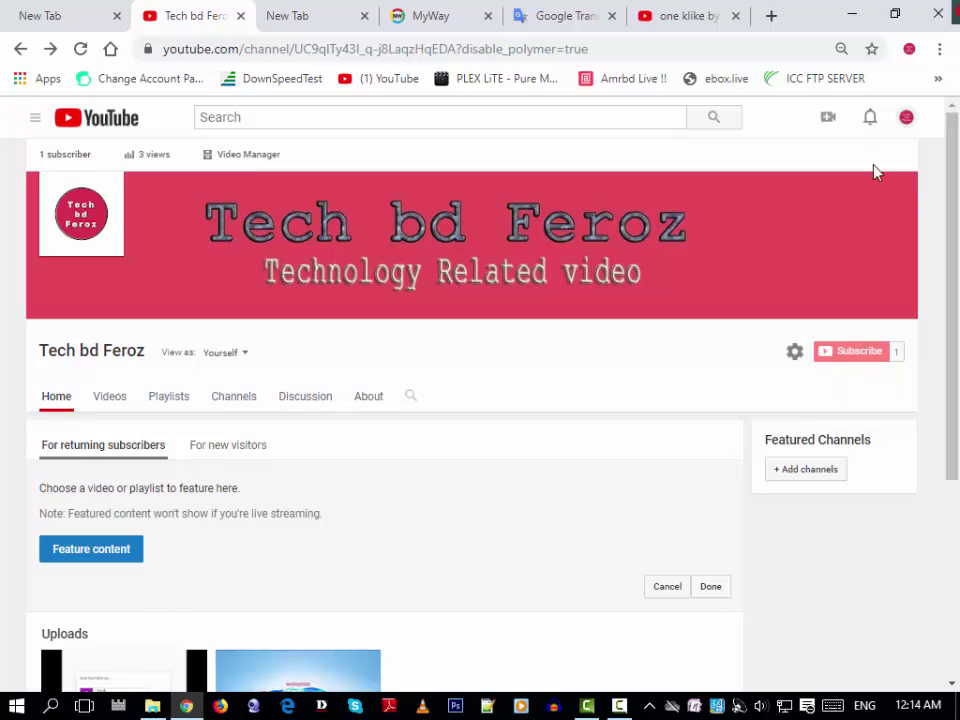
pyautogui.click(907, 120)
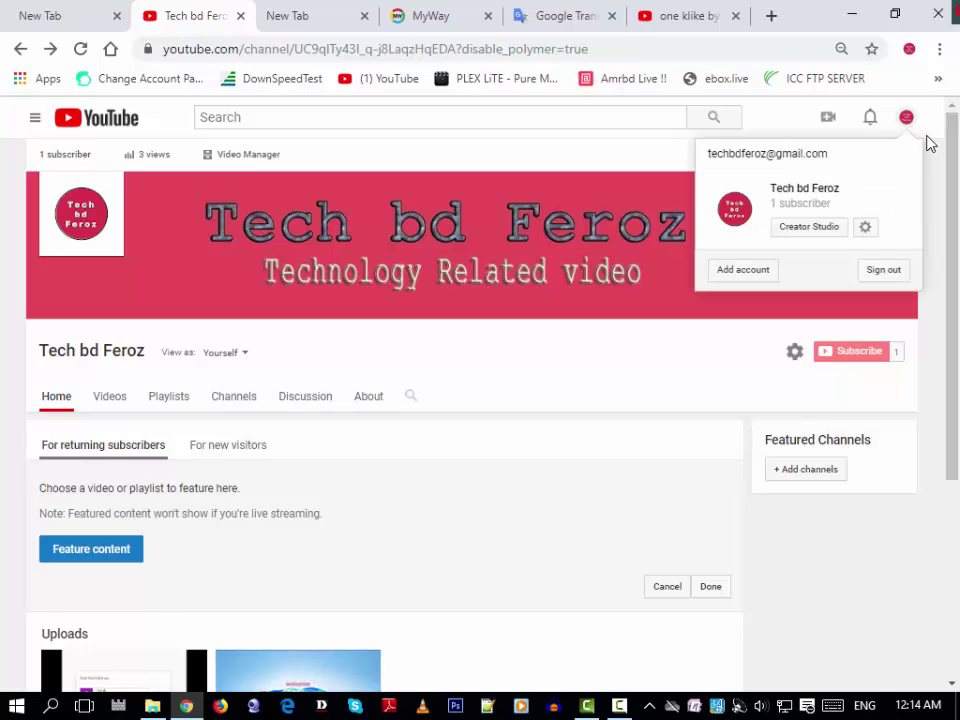
# Leave the YouTube Studio beta for Creator Studio Classic, submitting Other as the feedback reason.
pyautogui.click(808, 230)
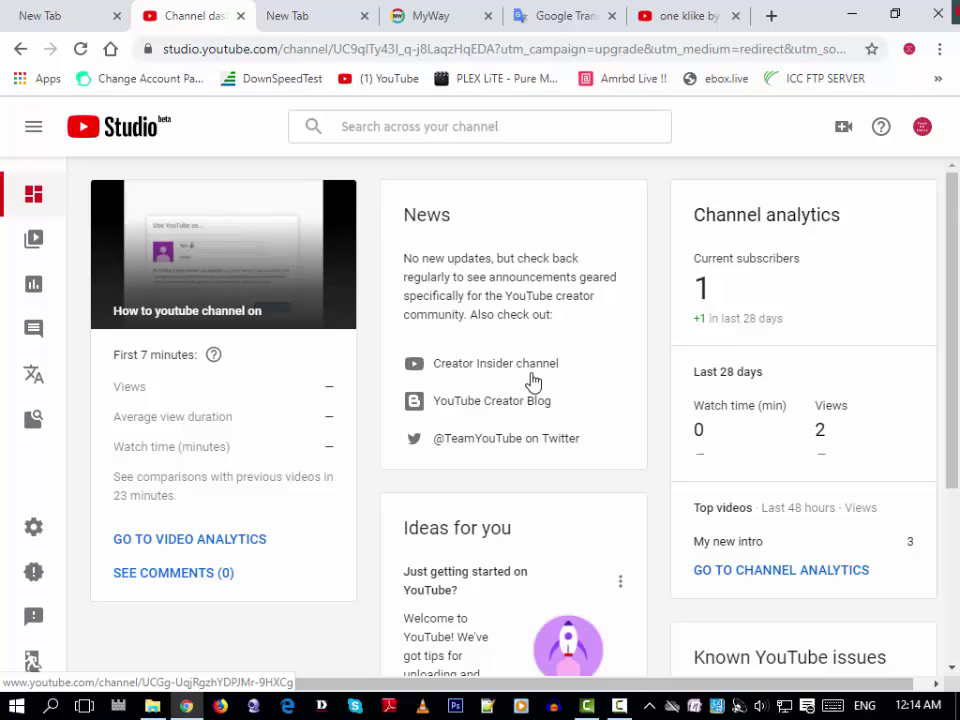
pyautogui.scroll(-3, 291, 418)
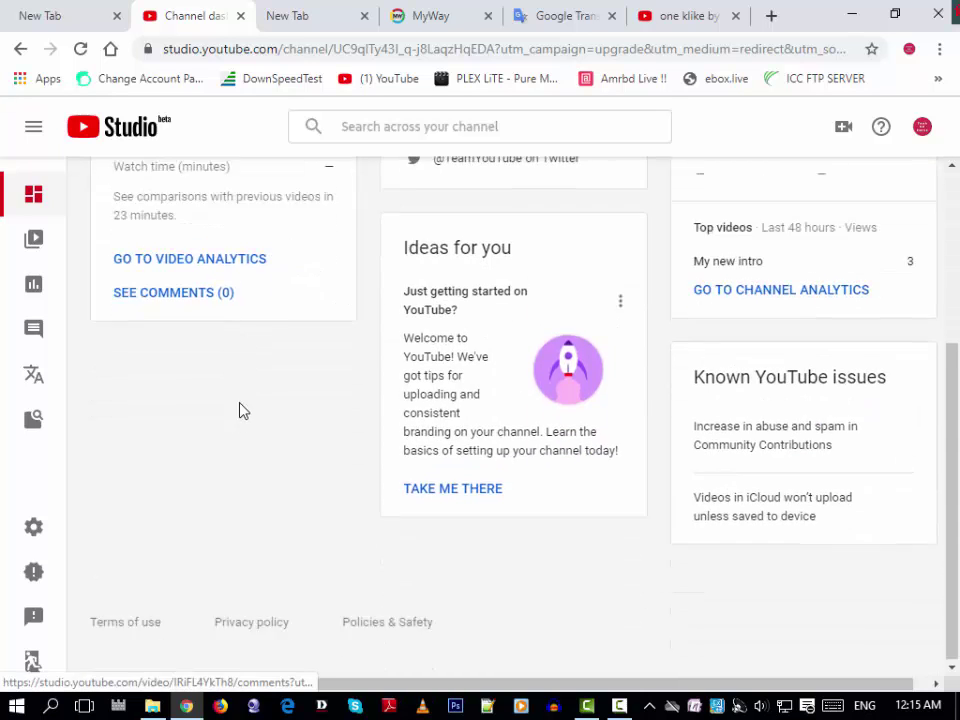
pyautogui.scroll(3, 245, 400)
pyautogui.click(33, 662)
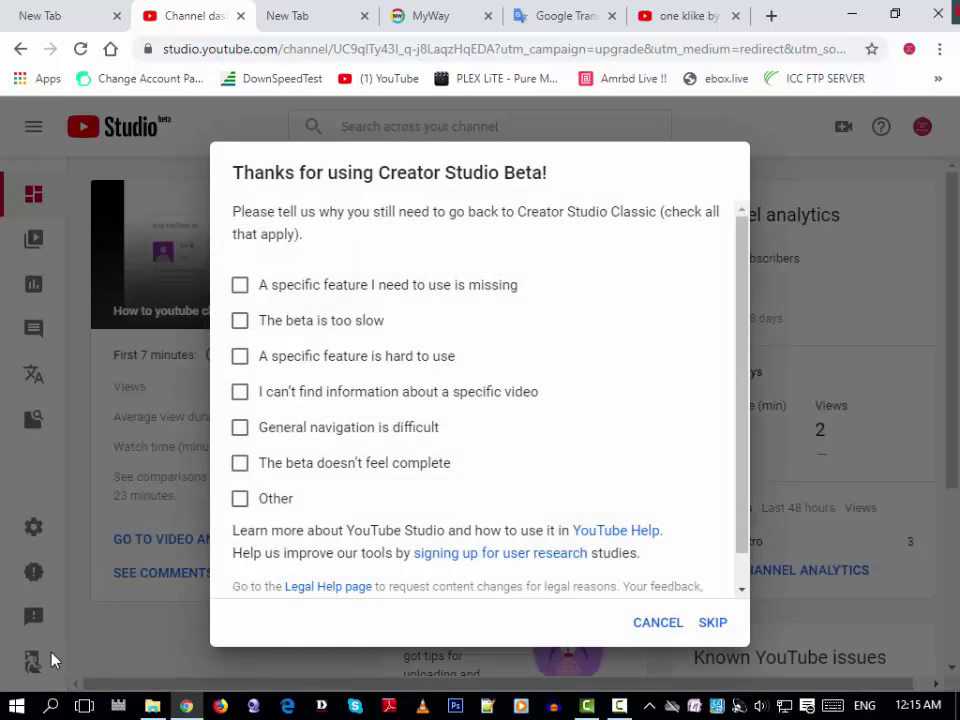
pyautogui.click(241, 500)
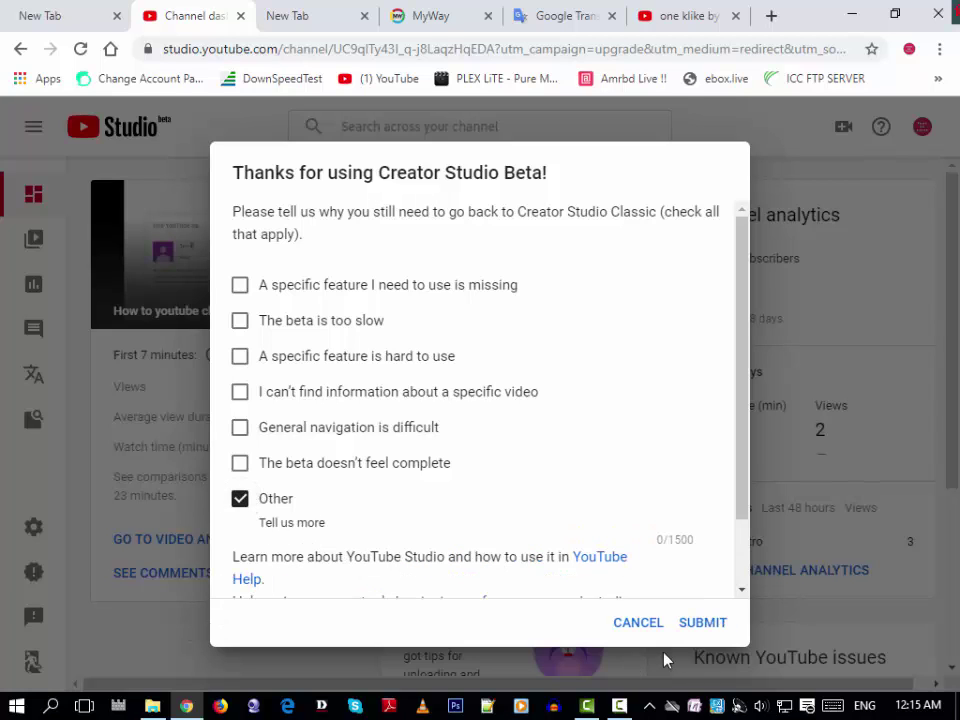
pyautogui.click(714, 624)
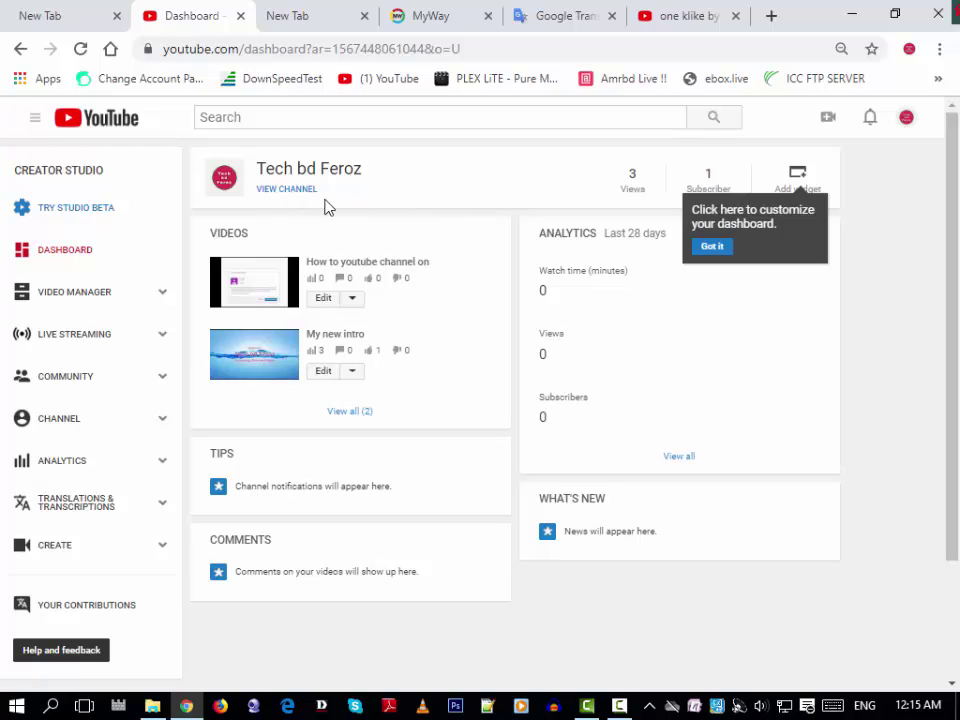
# Go to the channel's Status and Features page and start phone verification with Verify.
pyautogui.click(92, 418)
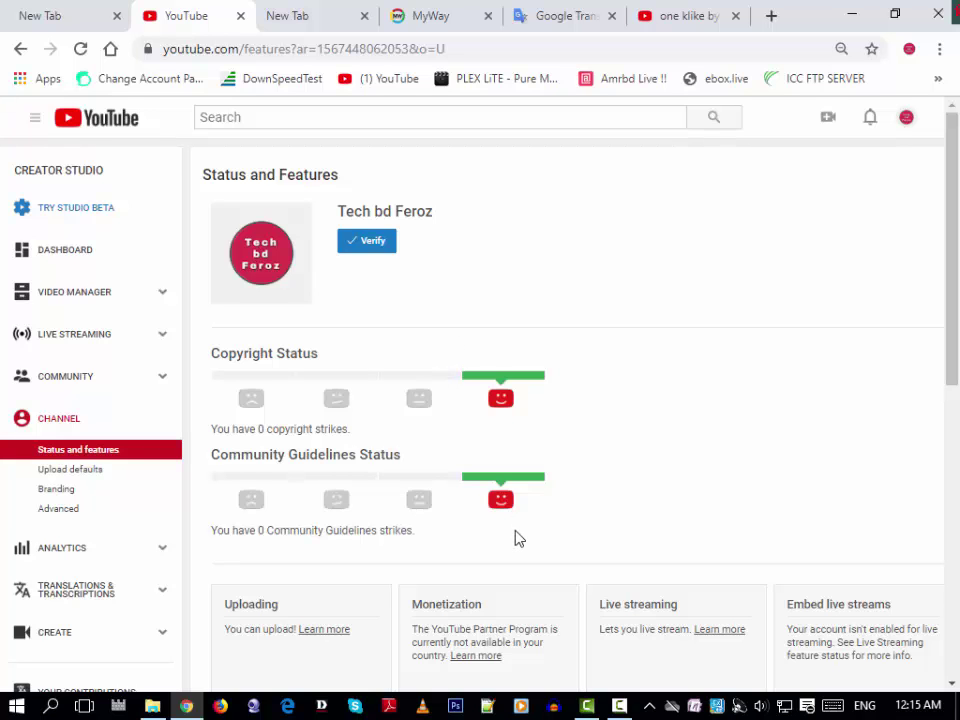
pyautogui.scroll(-3, 516, 538)
pyautogui.scroll(3, 506, 531)
pyautogui.click(368, 248)
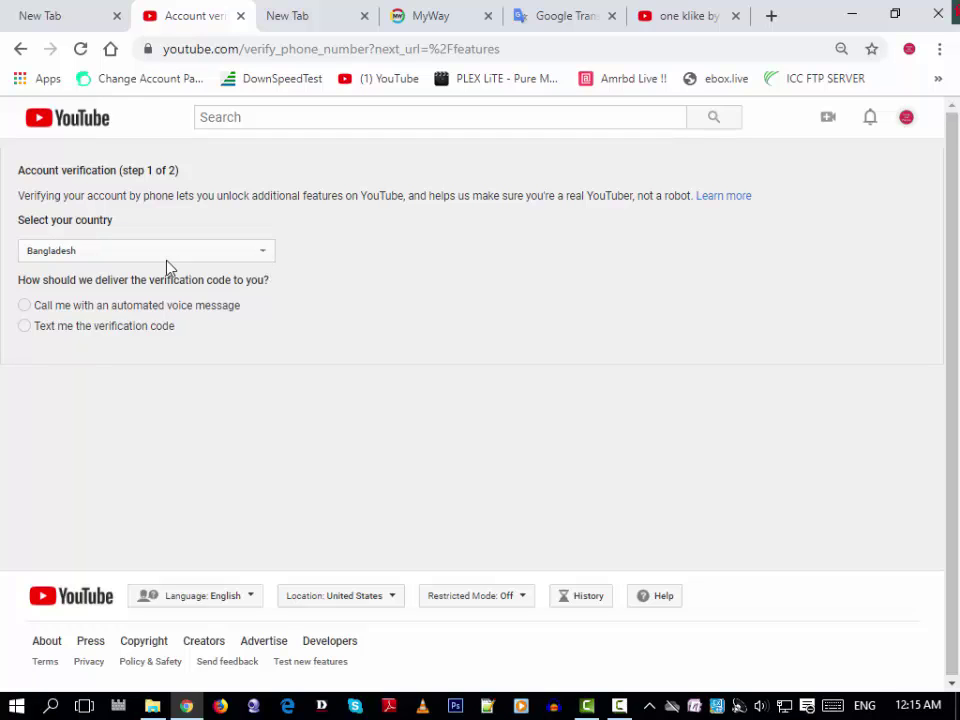
# Leave Bangladesh as the verification country and select 'Text me the verification code'.
pyautogui.click(237, 259)
pyautogui.click(237, 259)
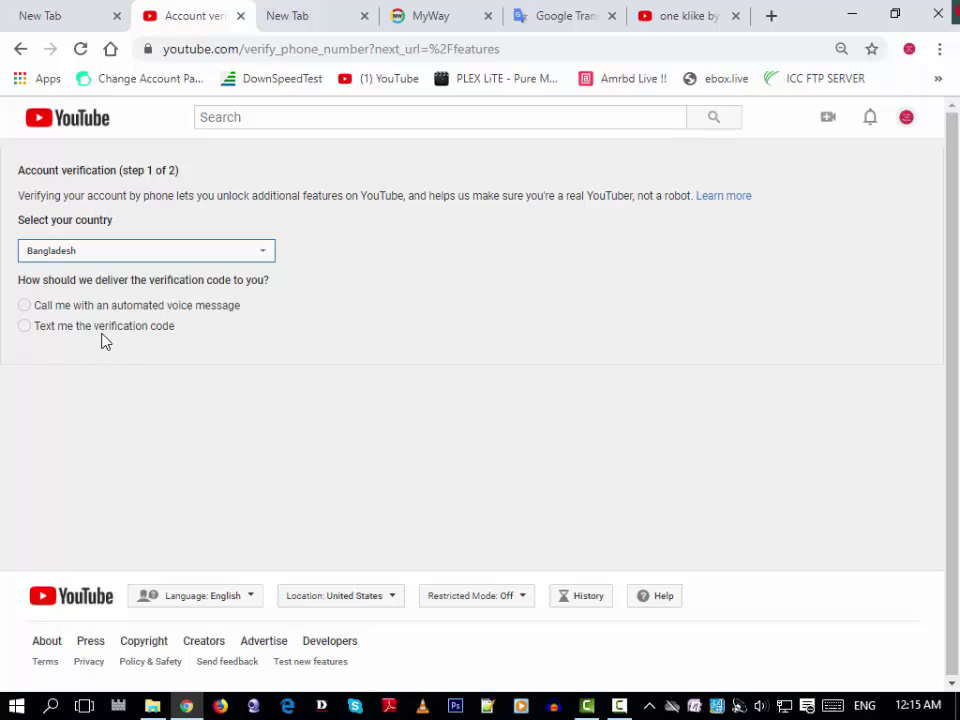
pyautogui.click(24, 327)
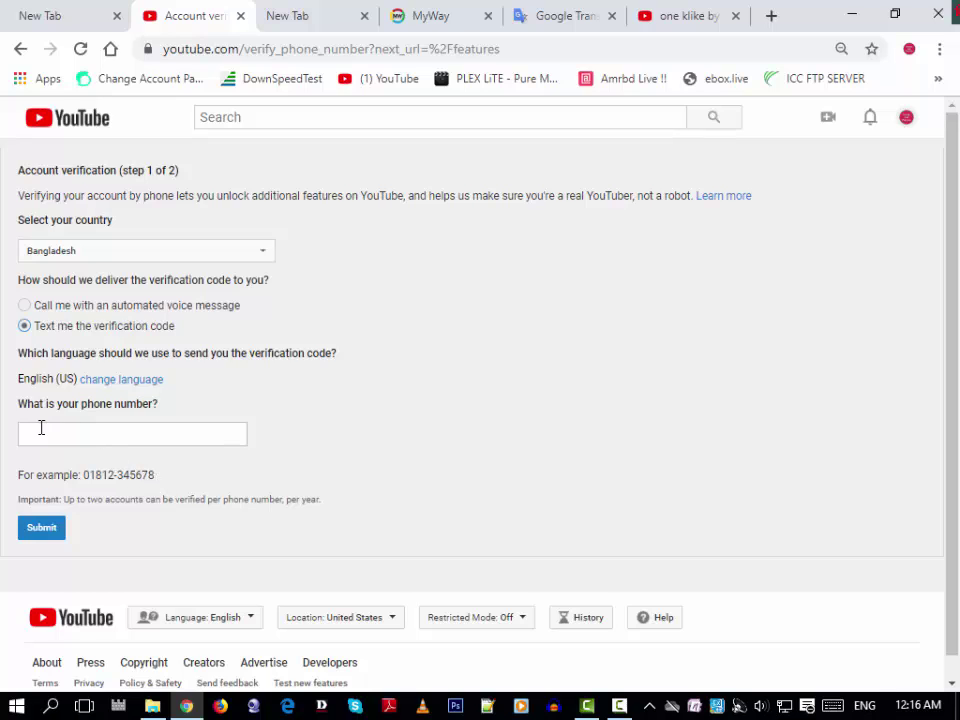
# Enter the mobile phone number and submit it to have the code texted.
pyautogui.click(100, 434)
pyautogui.click(44, 434)
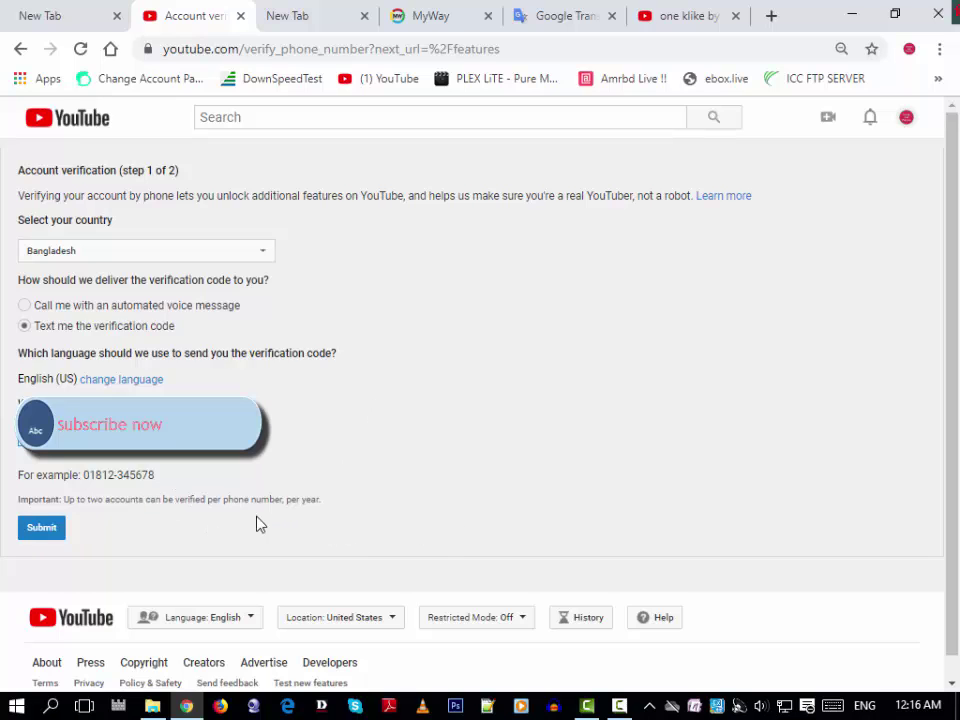
pyautogui.click(42, 529)
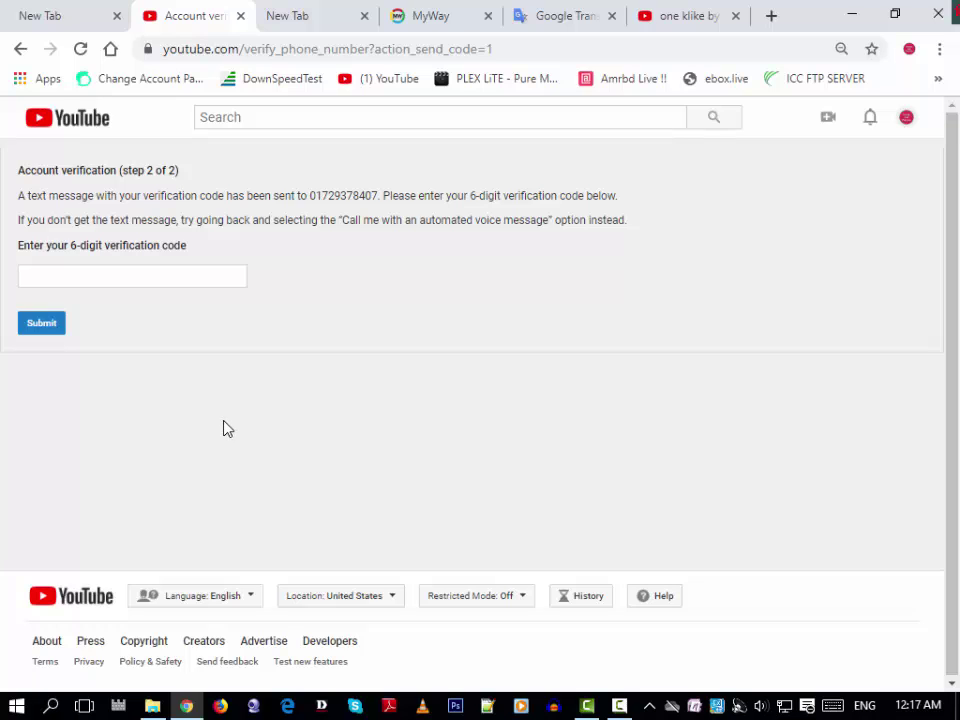
# Enter the 6-digit code received by SMS and submit it.
pyautogui.click(105, 279)
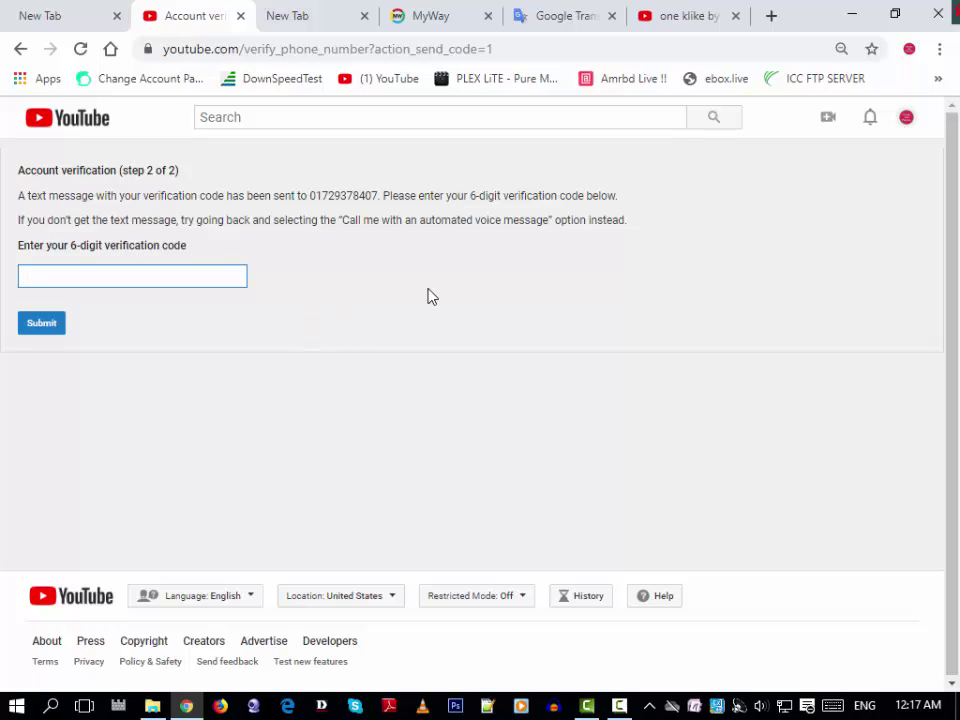
pyautogui.click(45, 328)
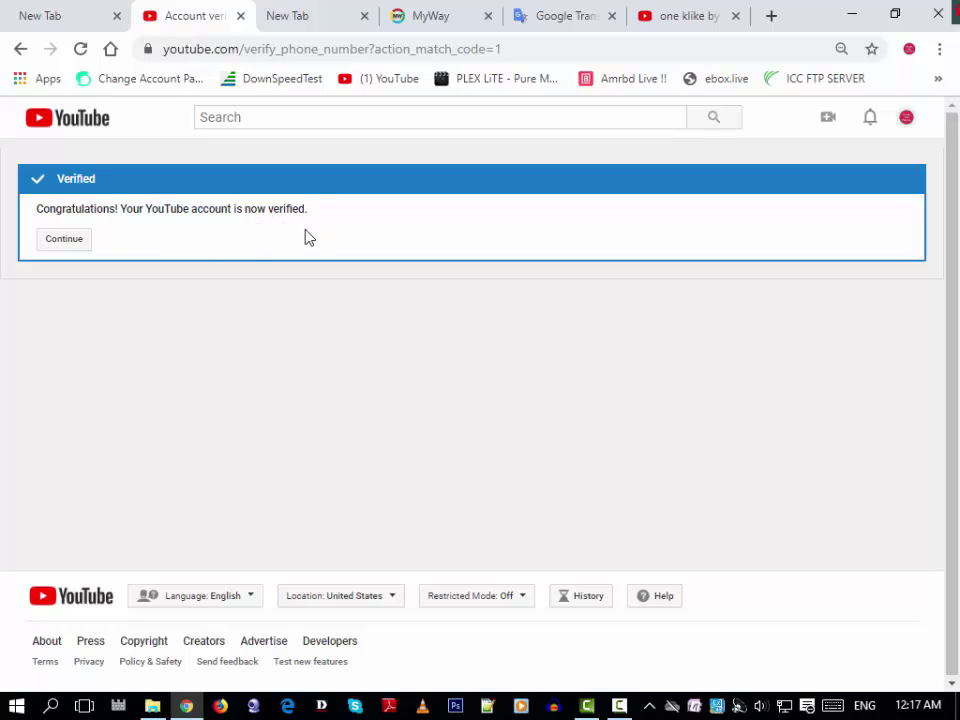
# Continue back to Status and Features and review the Verified badge and Enabled feature cards.
pyautogui.click(68, 240)
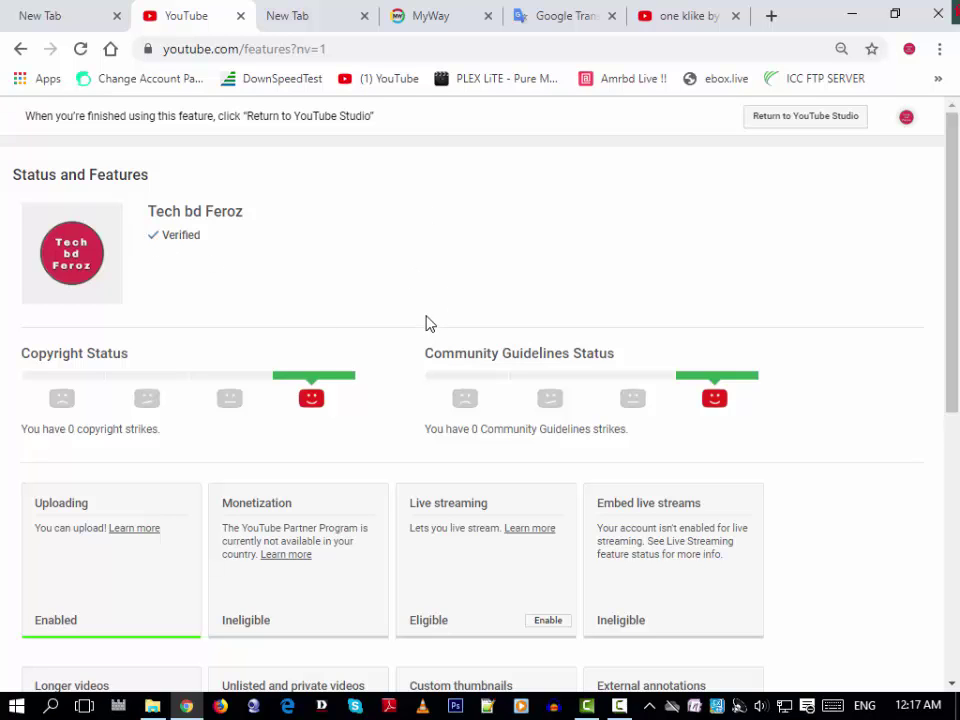
pyautogui.scroll(-2, 396, 315)
pyautogui.scroll(2, 396, 315)
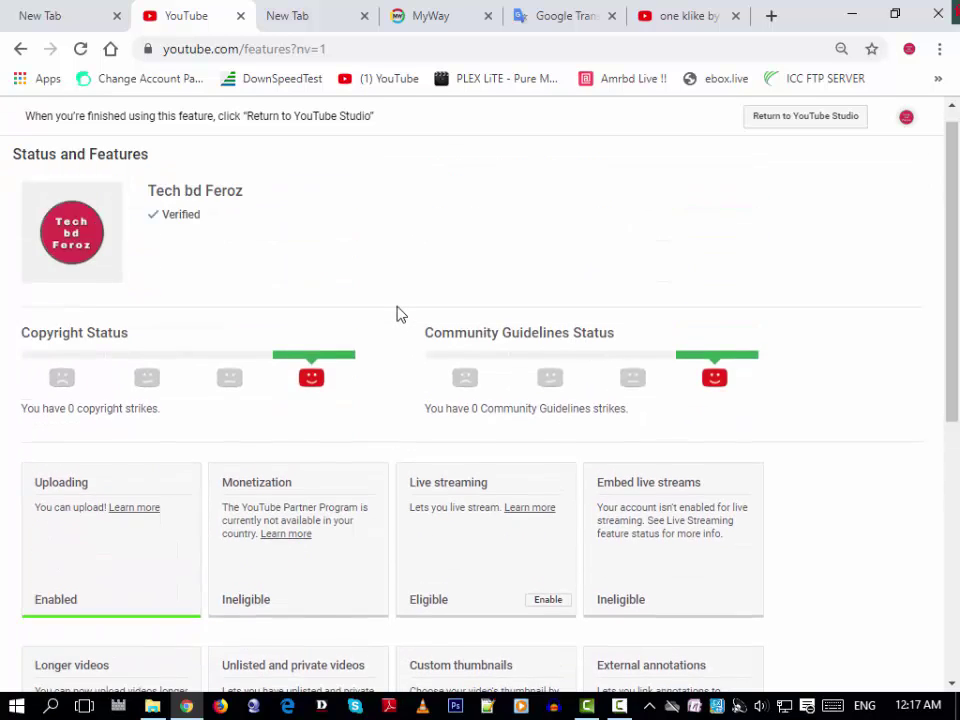
pyautogui.scroll(-5, 381, 315)
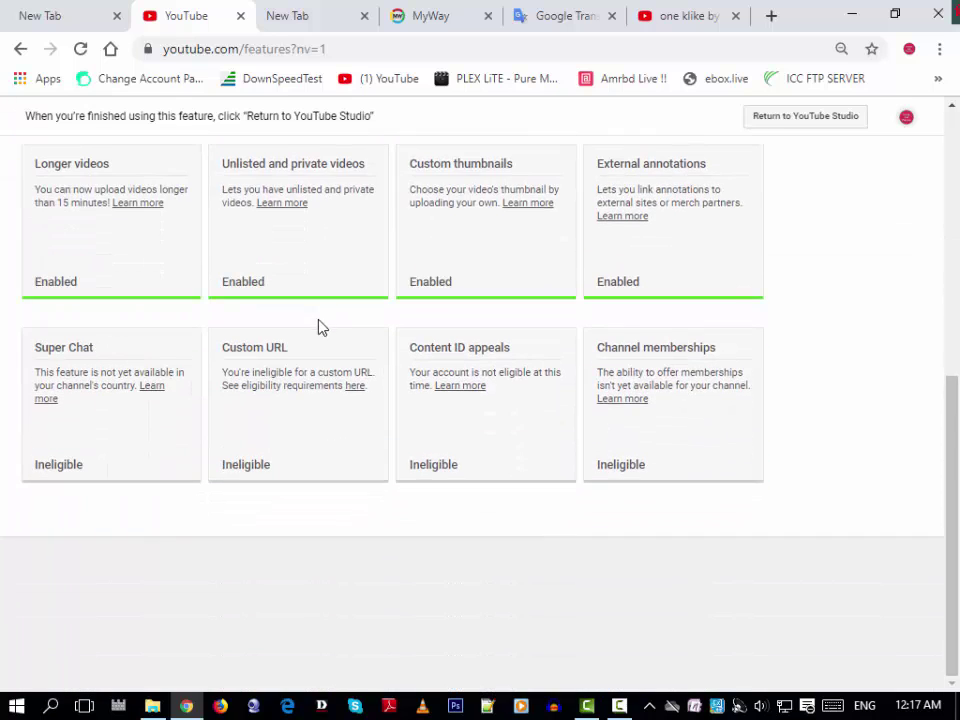
pyautogui.scroll(2, 379, 347)
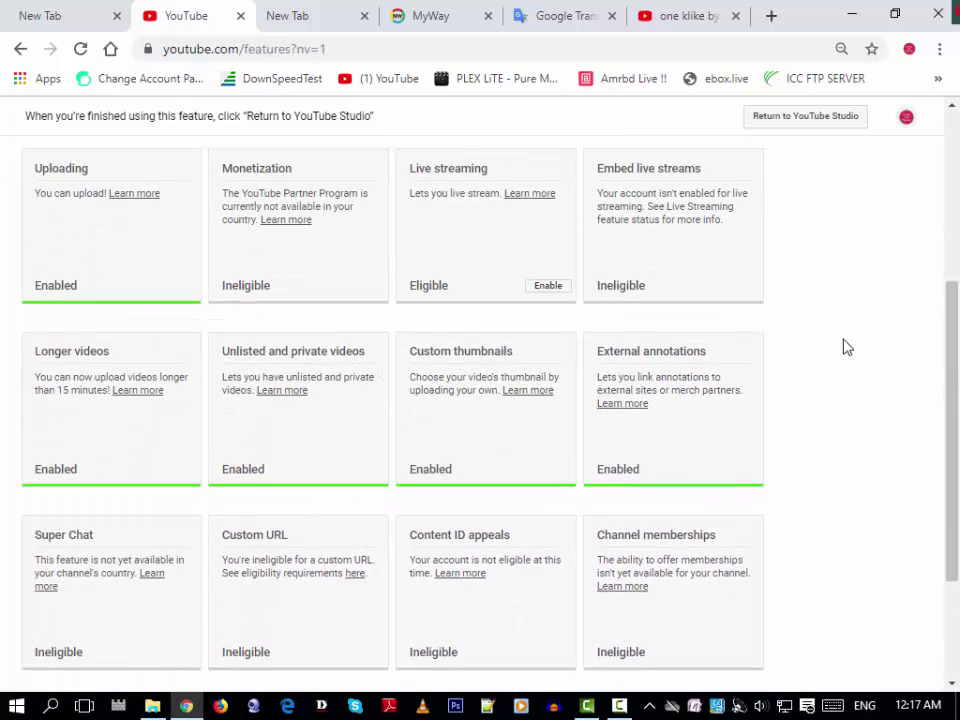
pyautogui.scroll(1, 843, 347)
pyautogui.scroll(1, 842, 347)
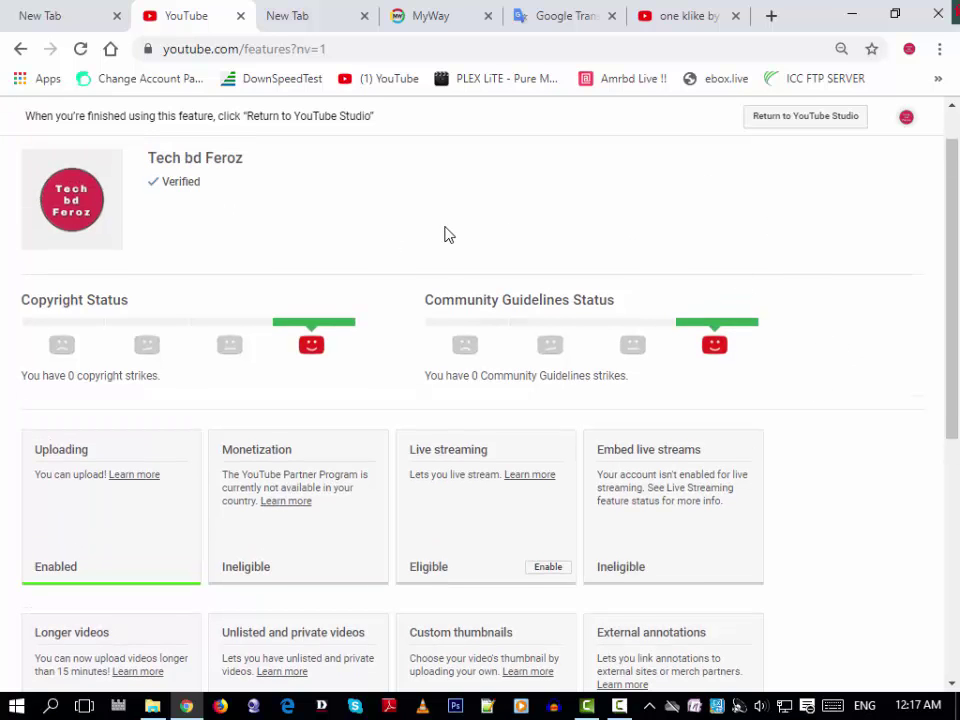
pyautogui.scroll(1, 446, 234)
pyautogui.scroll(-5, 865, 340)
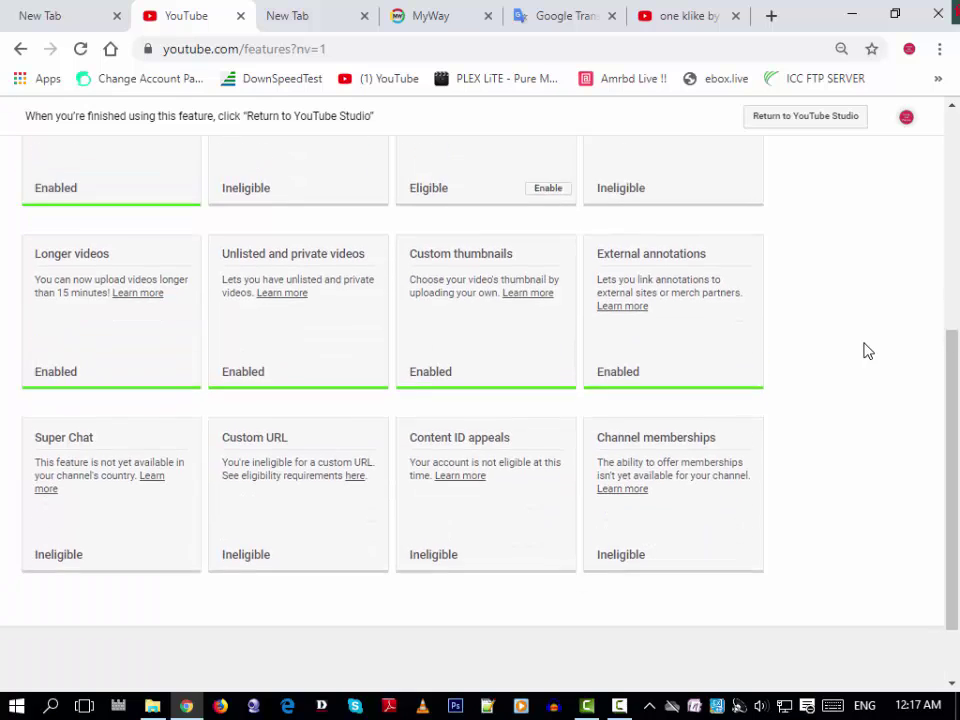
pyautogui.scroll(5, 864, 350)
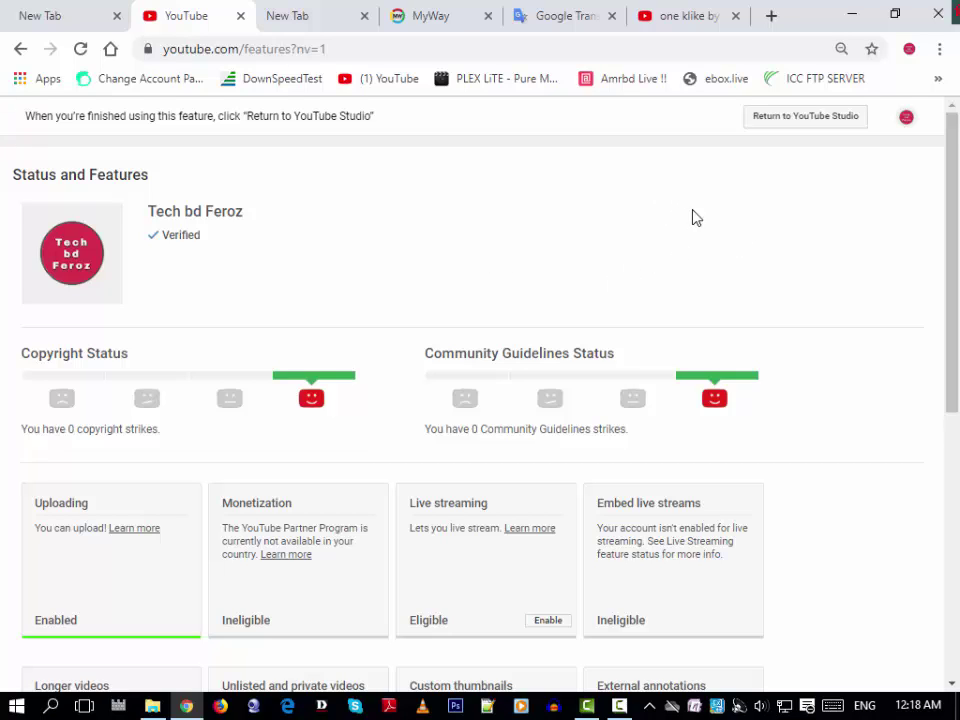
pyautogui.click(619, 705)
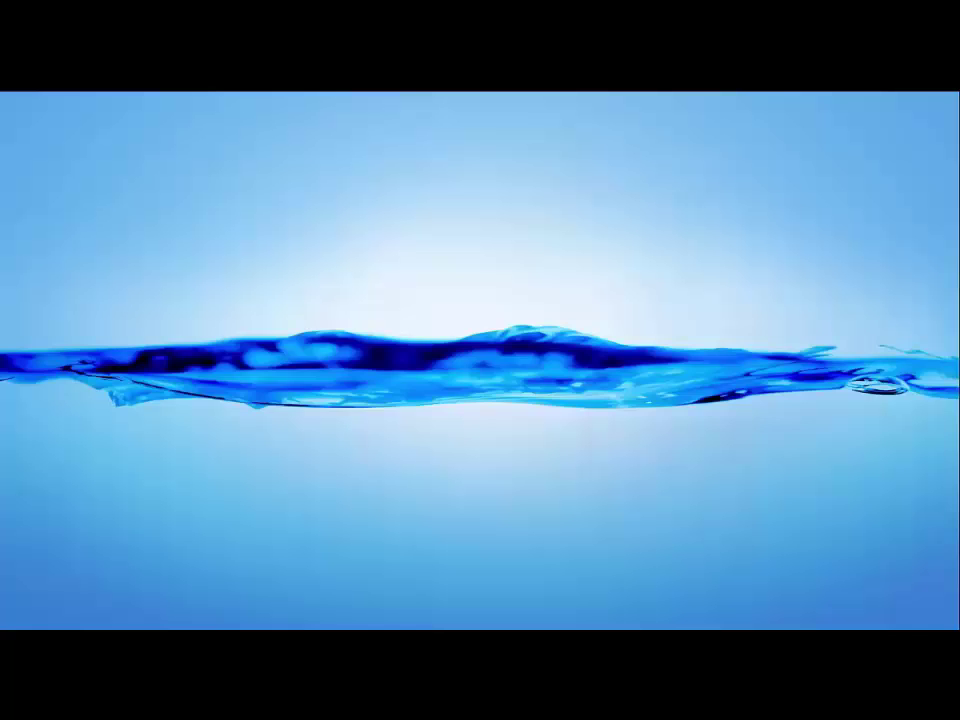